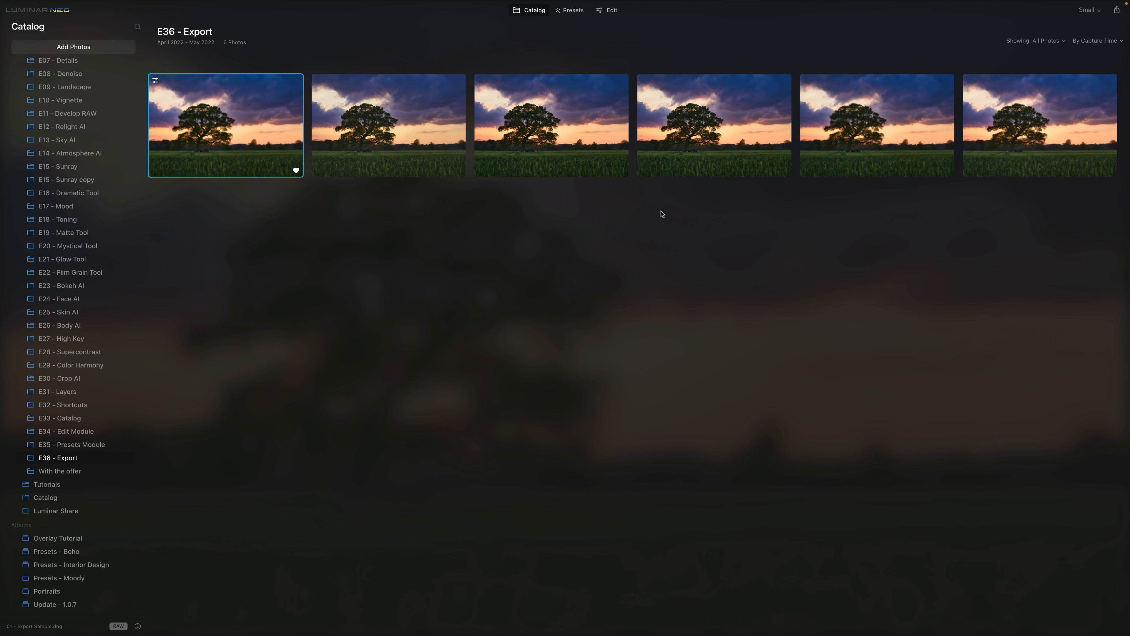
- Open the disk export settings for the selected 01 - Export Sample photo through sharing, and cancel without saving
left_click(647, 346)
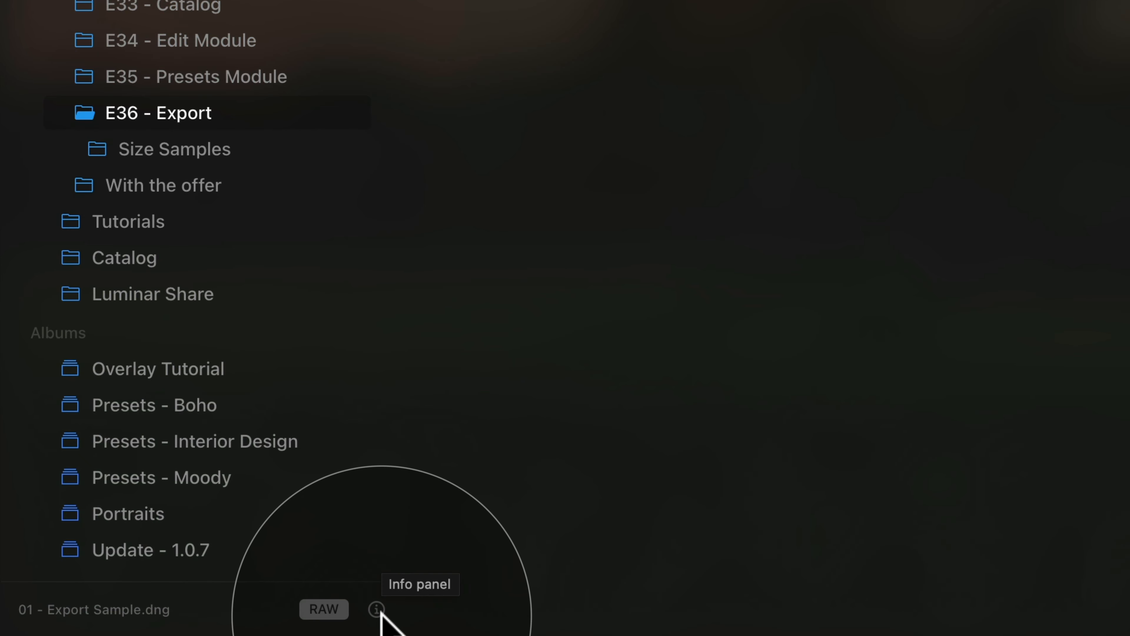
left_click(137, 626)
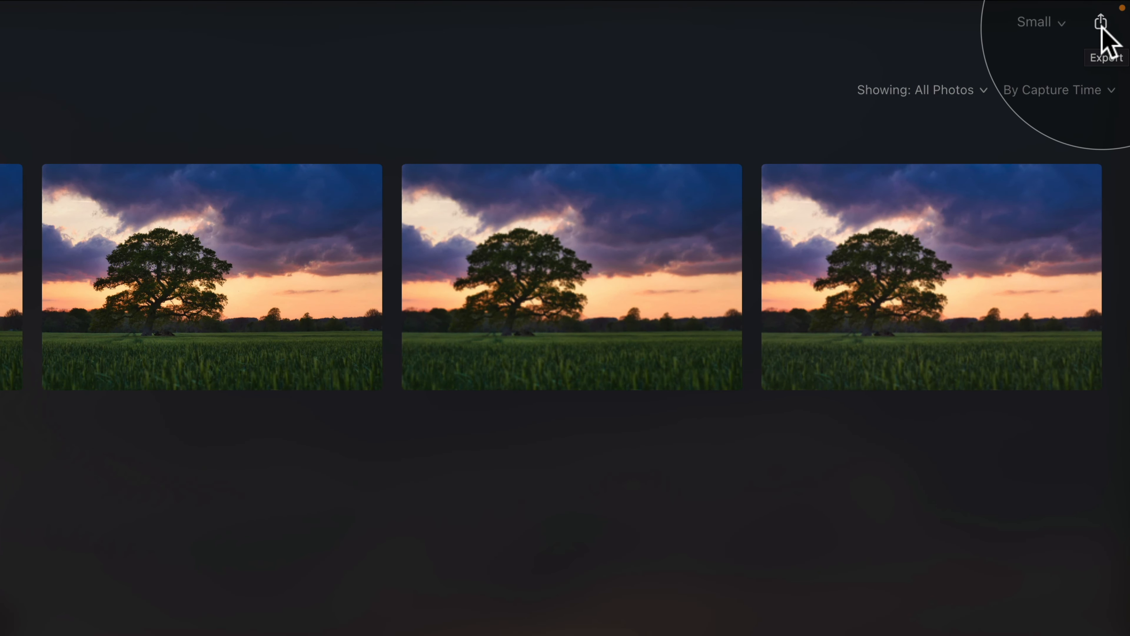
left_click(1112, 16)
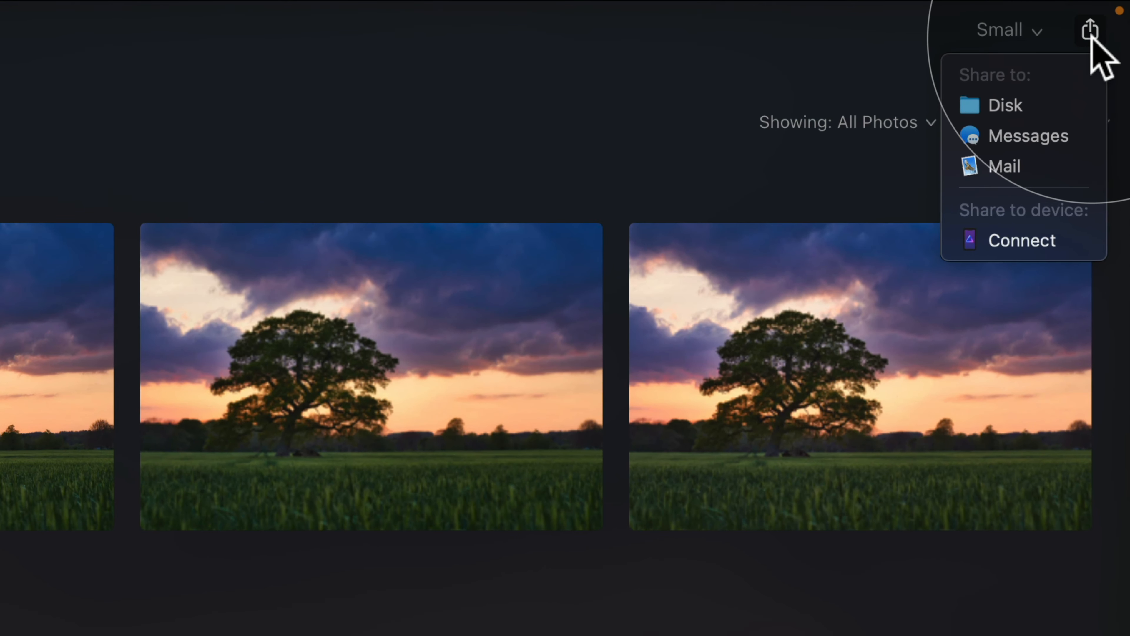
left_click(1070, 102)
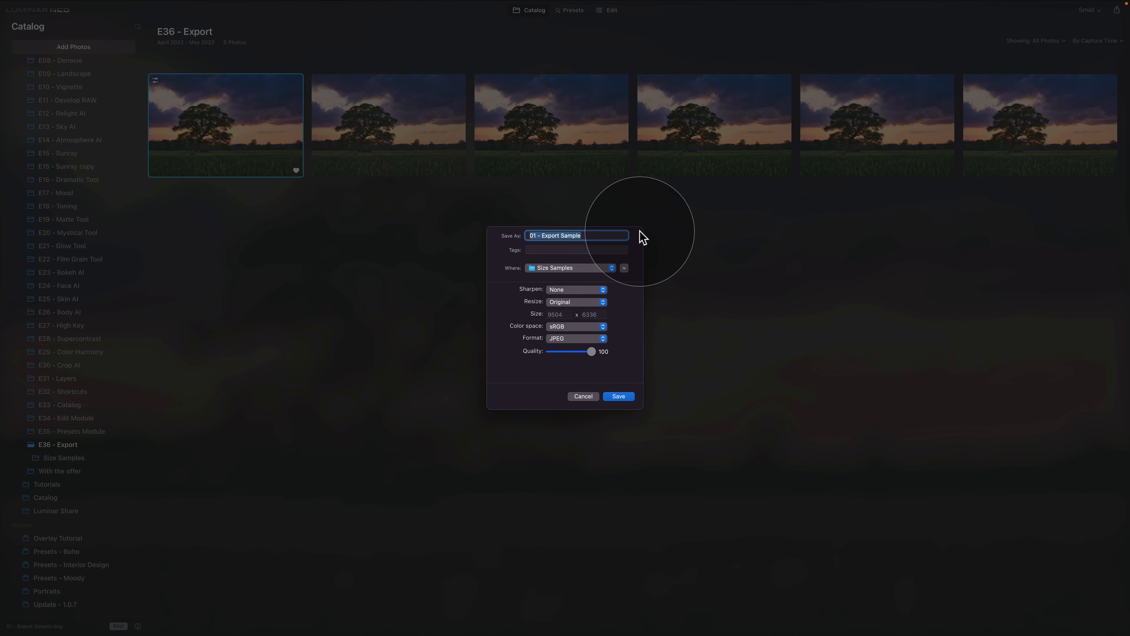
left_click(583, 396)
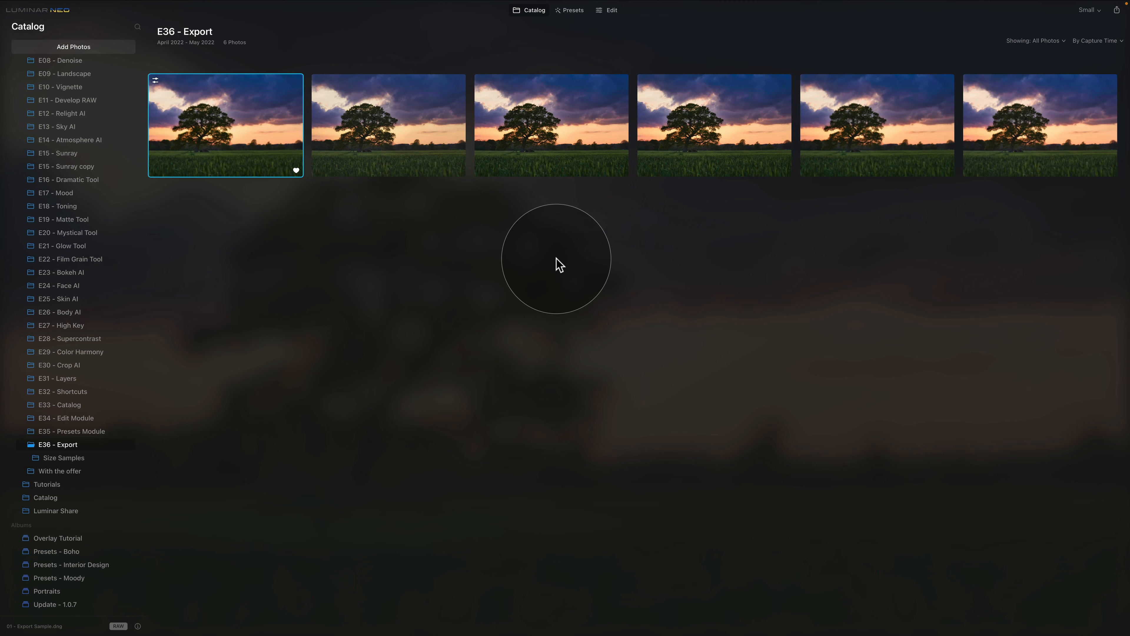
- Reopen the first catalog photo's export settings directly from the photo and again with the export command, cancelling each time
right_click(241, 104)
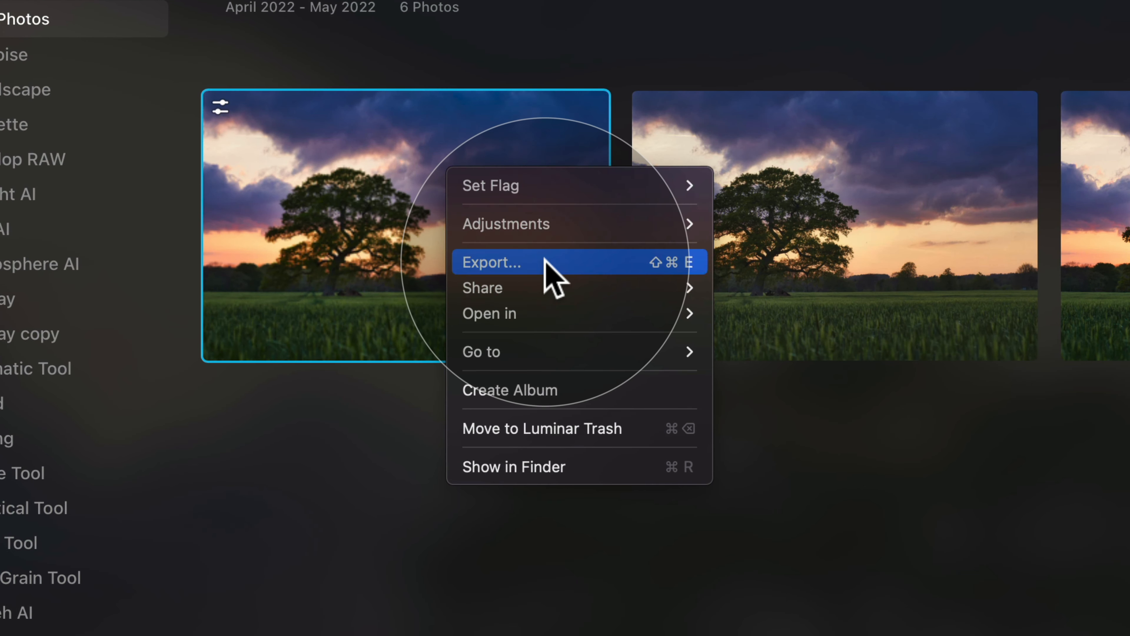
left_click(545, 262)
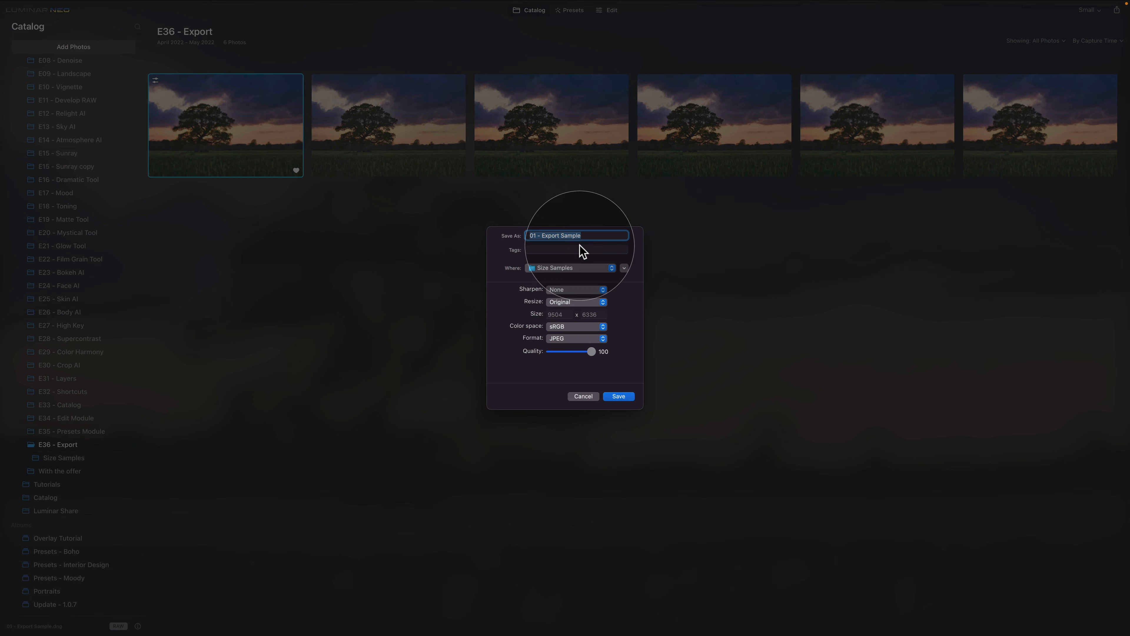
left_click(592, 398)
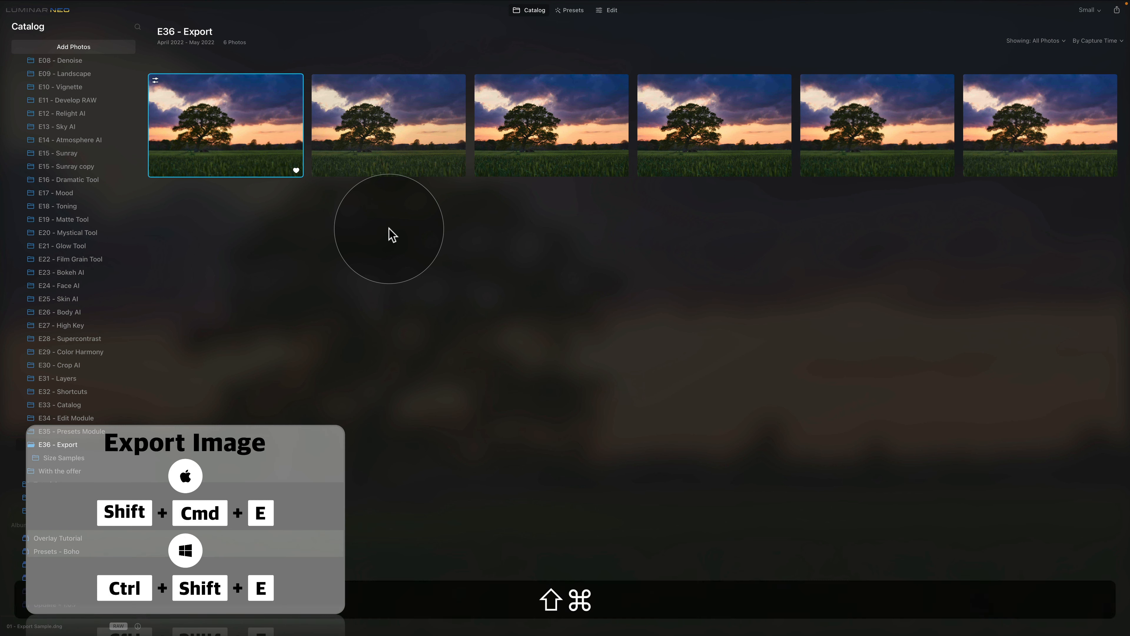
key("shift+super+e")
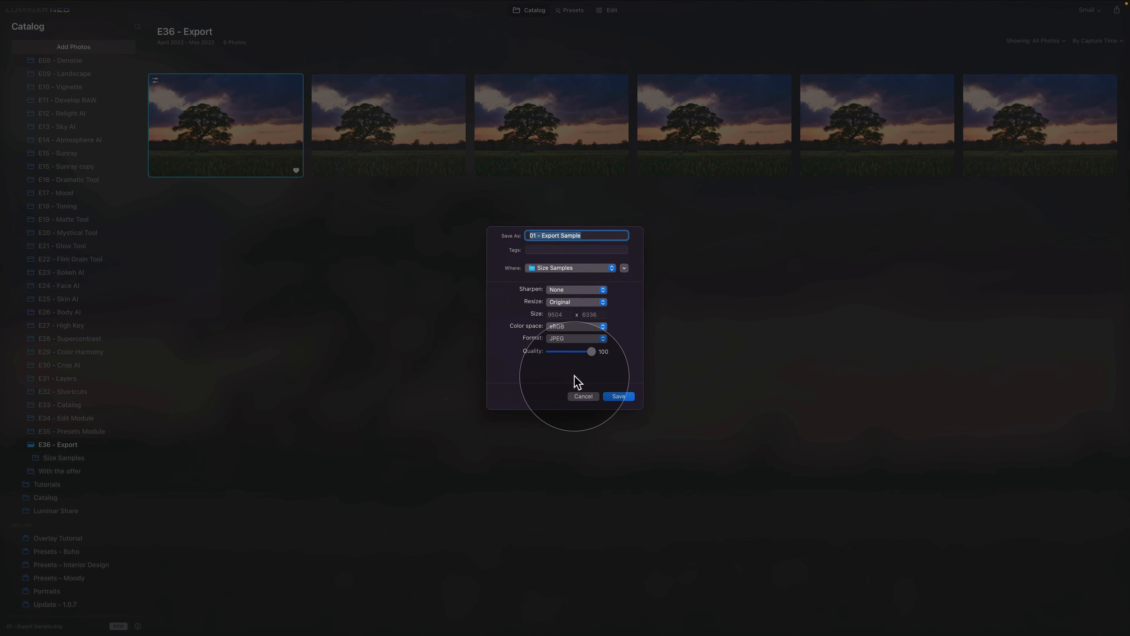
left_click(582, 397)
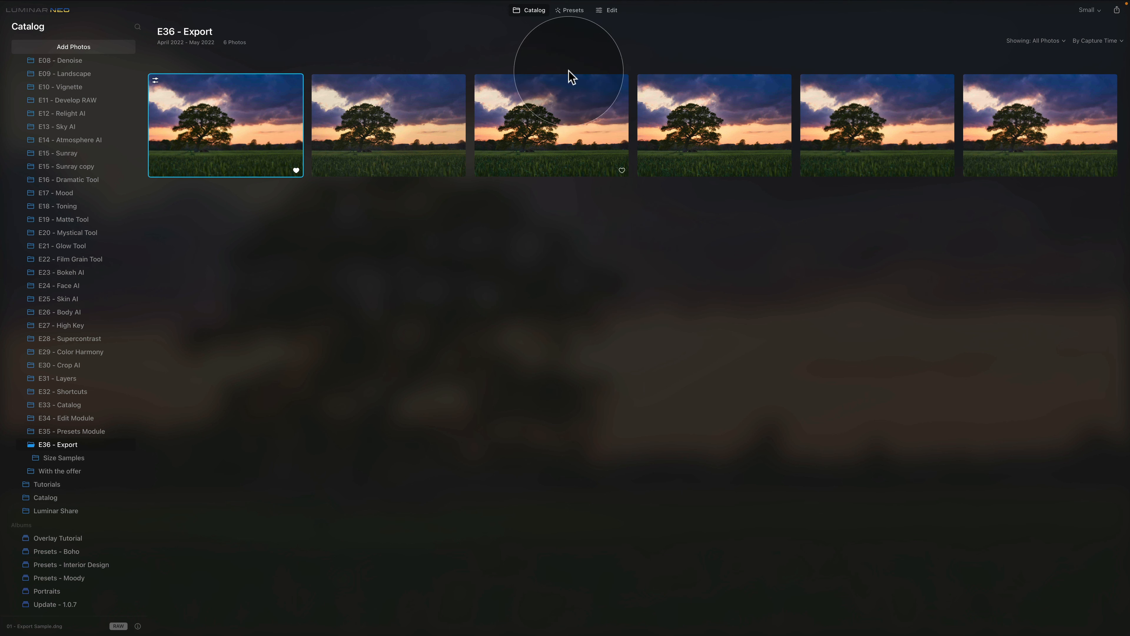
- Switch to the Presets module, open the export settings for the photo there, and cancel them
left_click(581, 18)
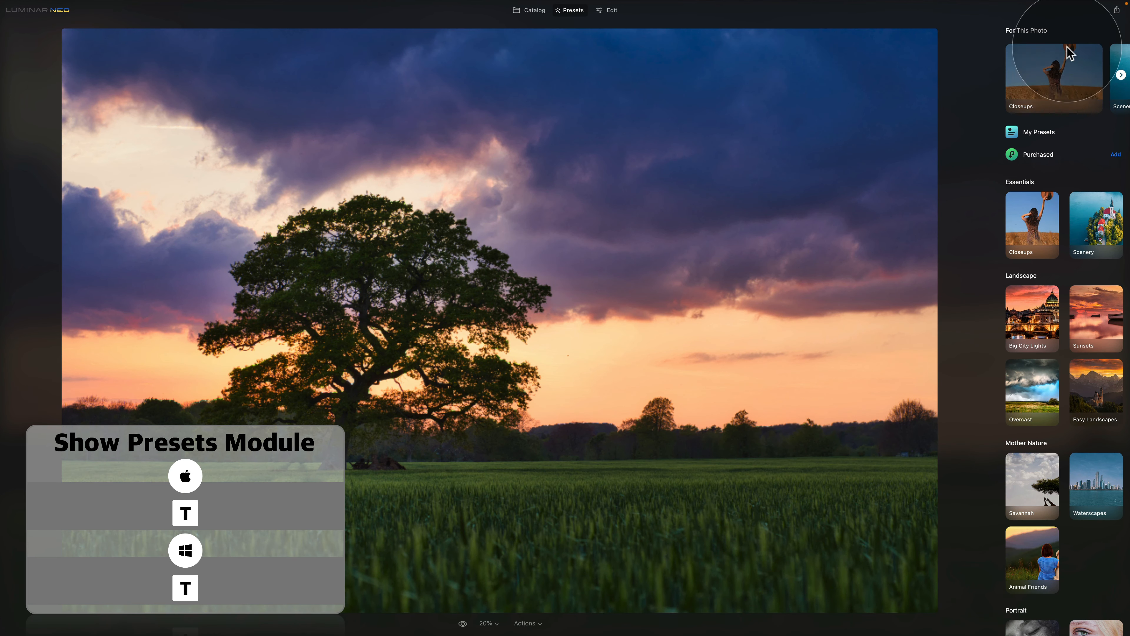
right_click(584, 180)
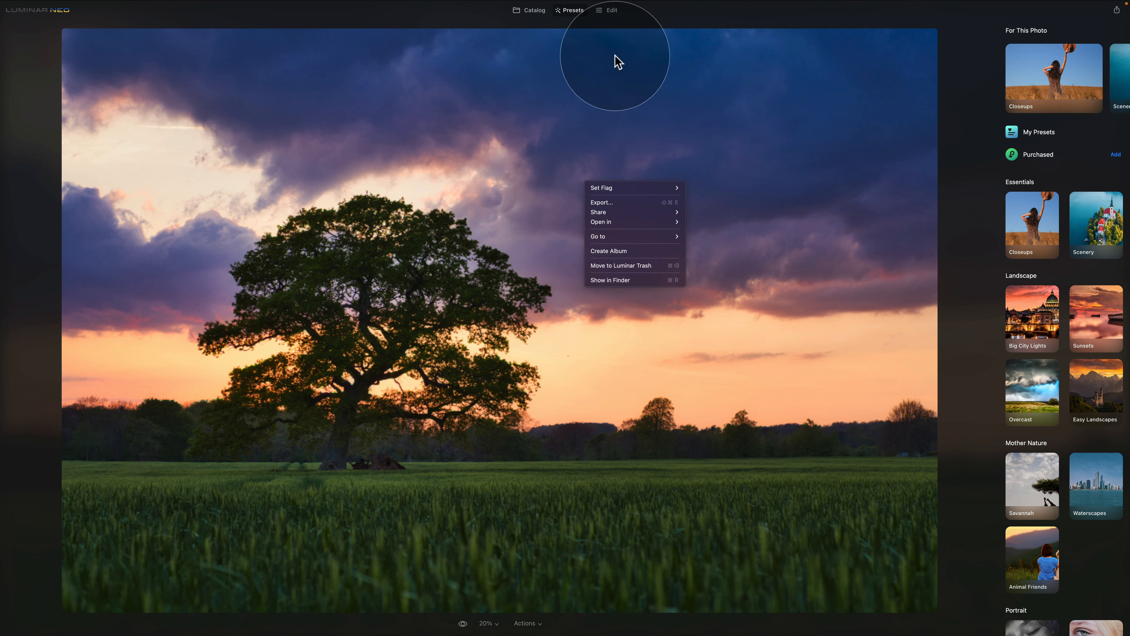
left_click(542, 147)
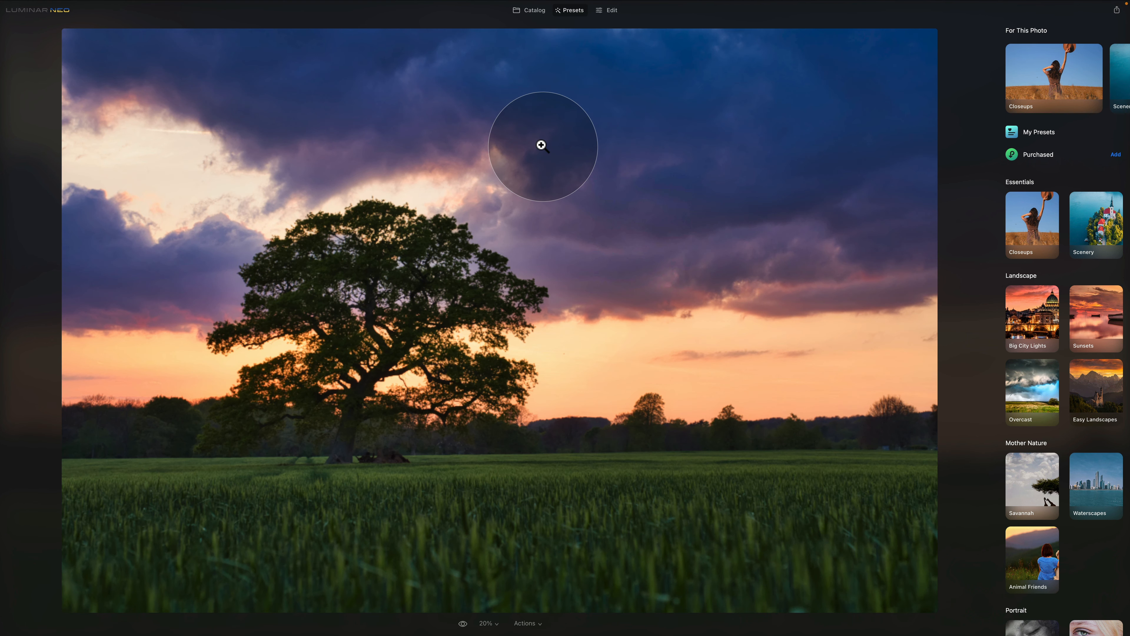
key("shift+super+e")
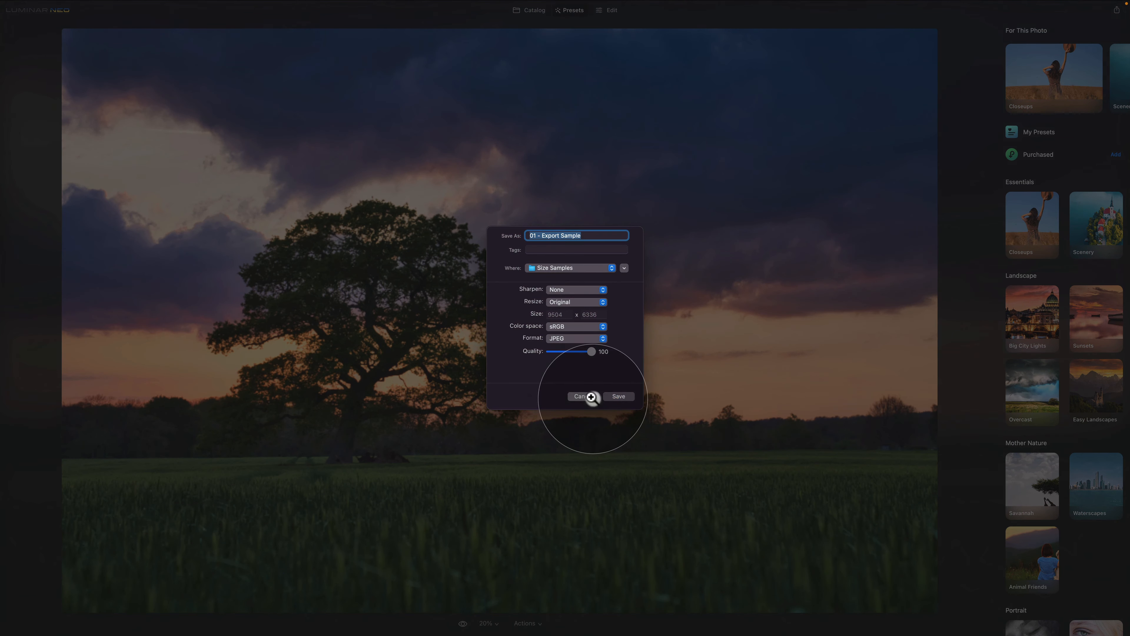
left_click(591, 397)
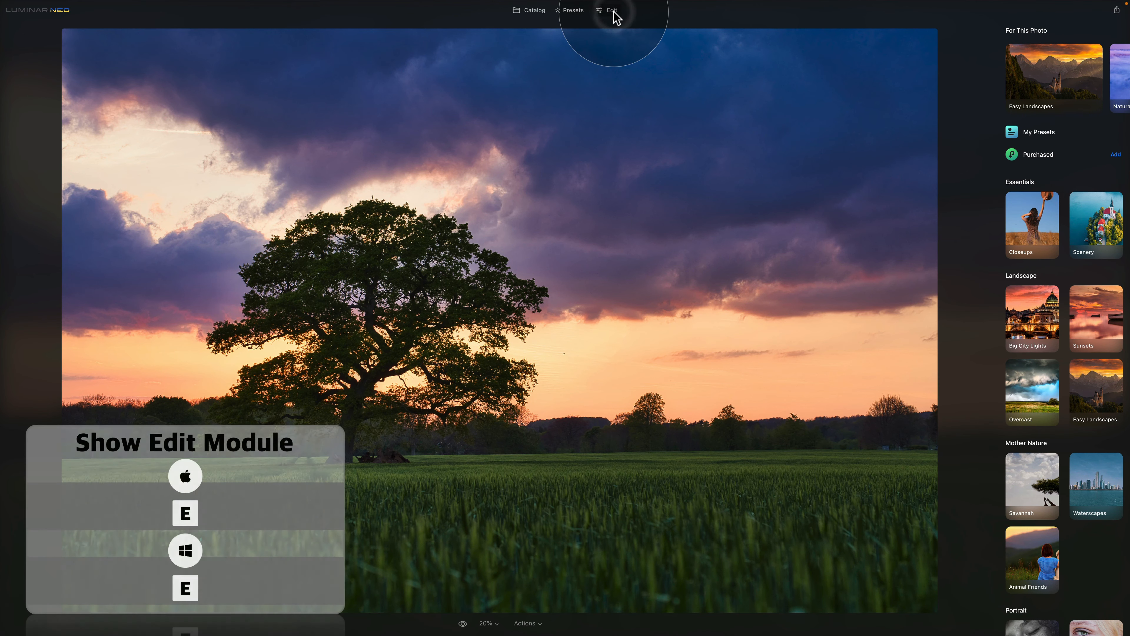
- Switch to the Edit module, open the export settings for the photo there, and cancel them
left_click(612, 11)
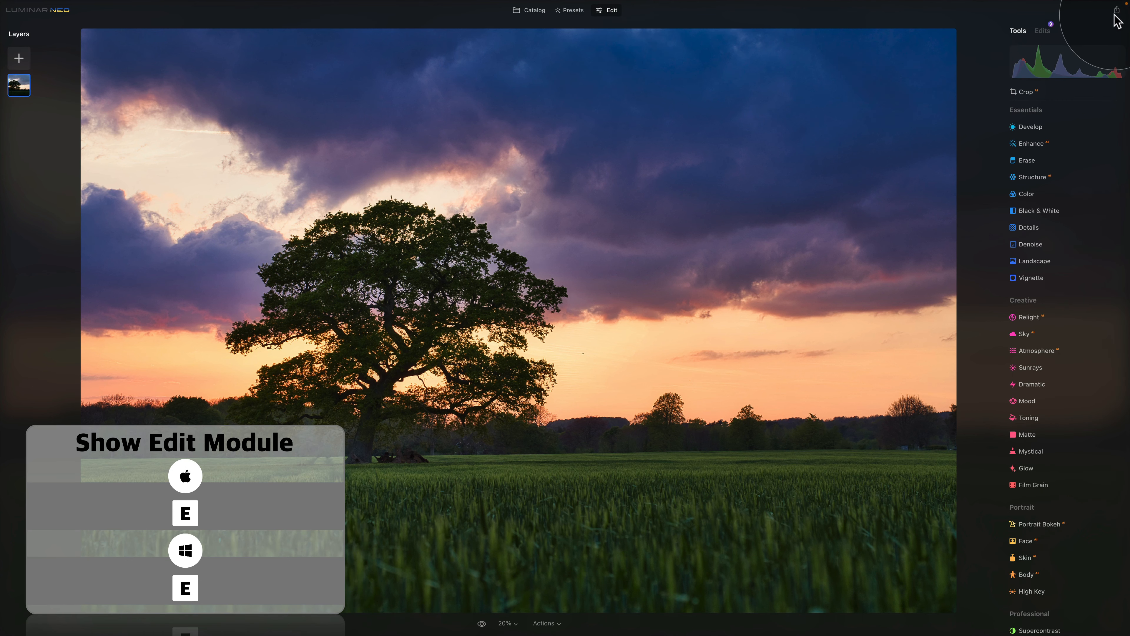
right_click(546, 181)
left_click(523, 153)
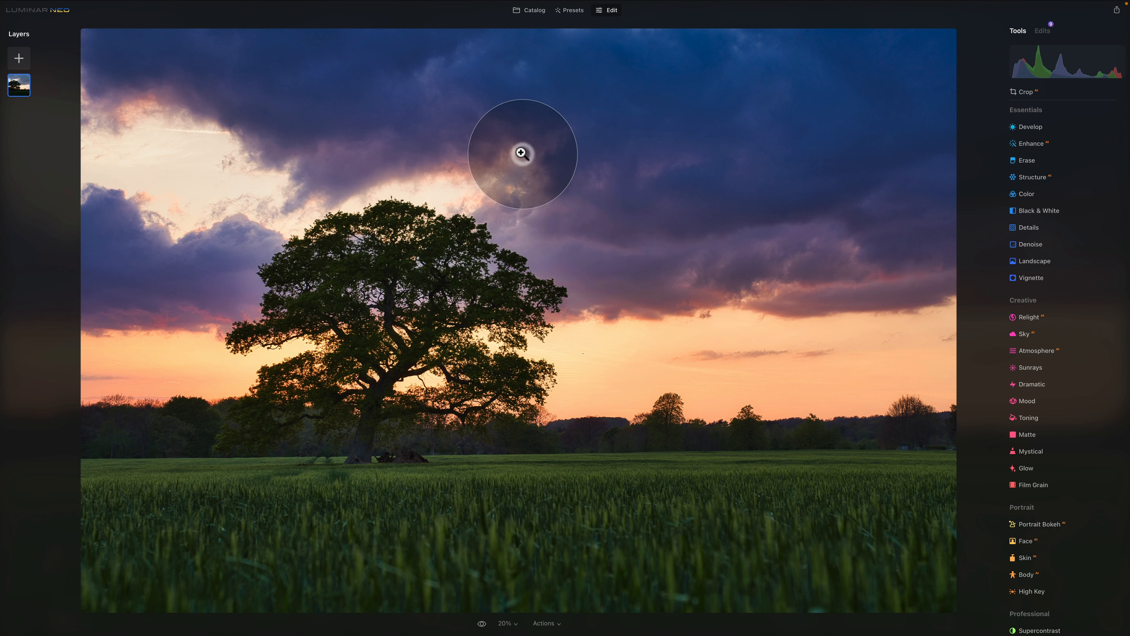
key("shift+super+e")
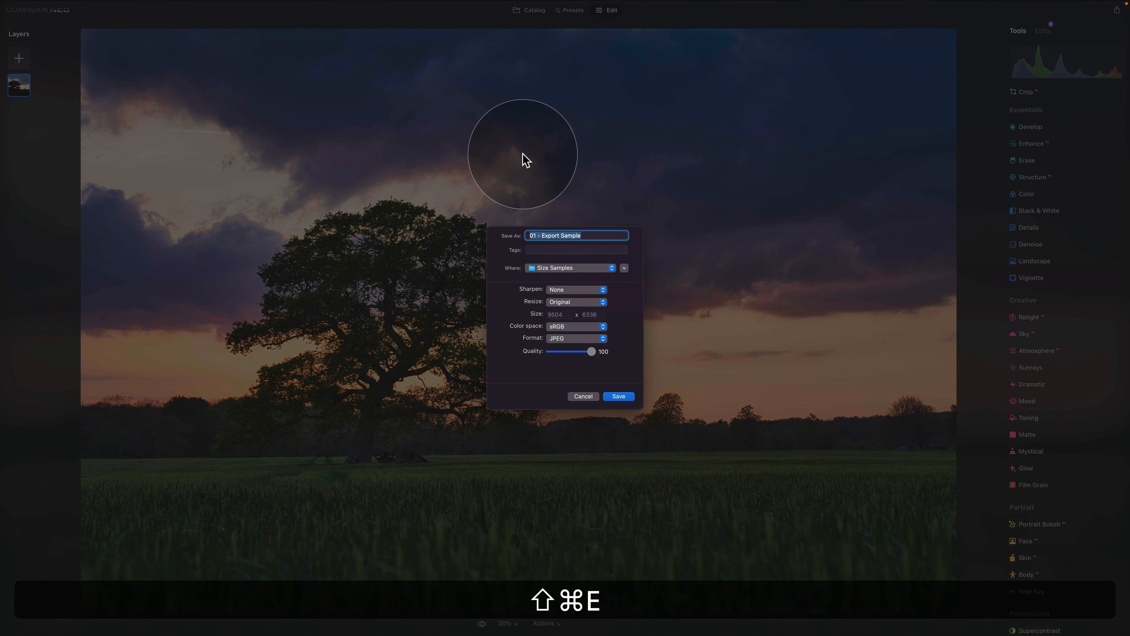
left_click(580, 396)
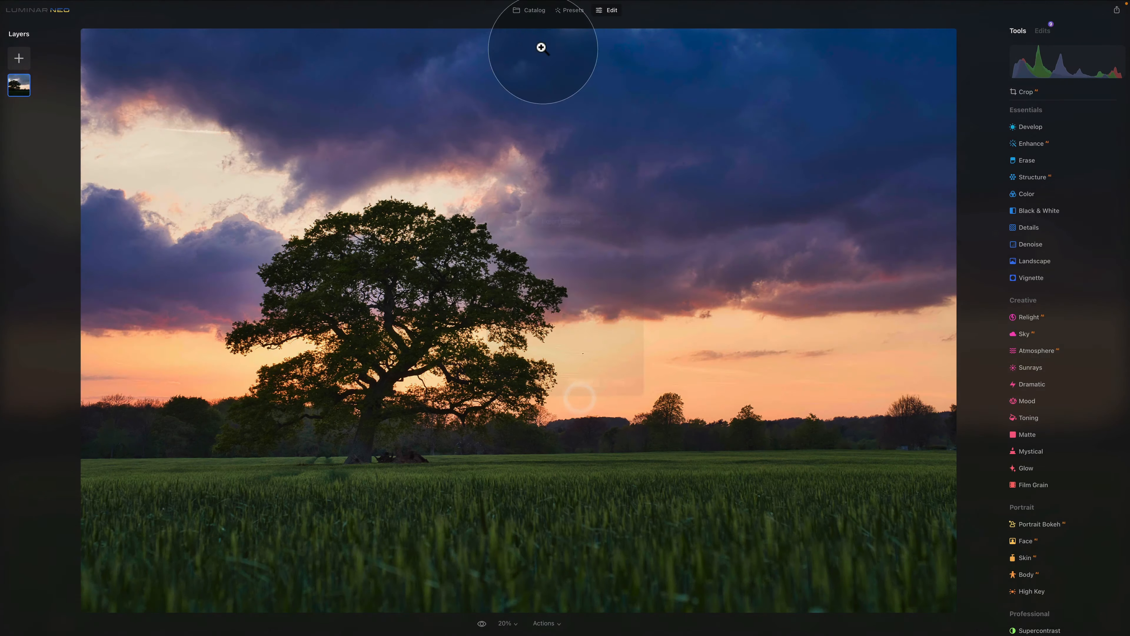
- Return to the Catalog module, view the export settings of the first photo, and cancel them
left_click(533, 13)
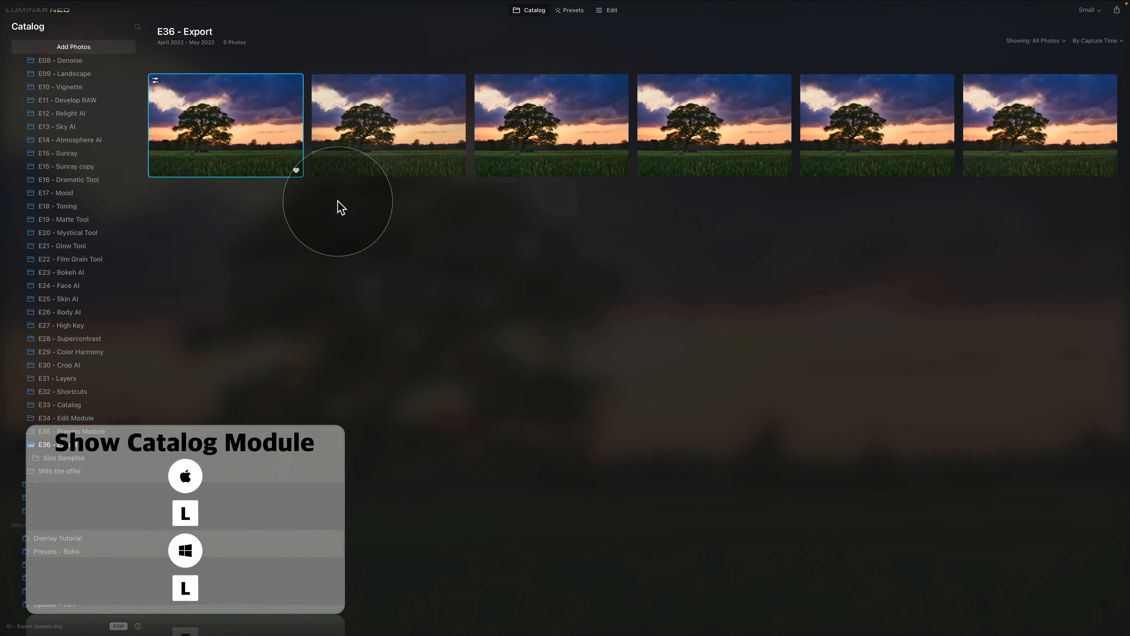
right_click(257, 134)
left_click(294, 172)
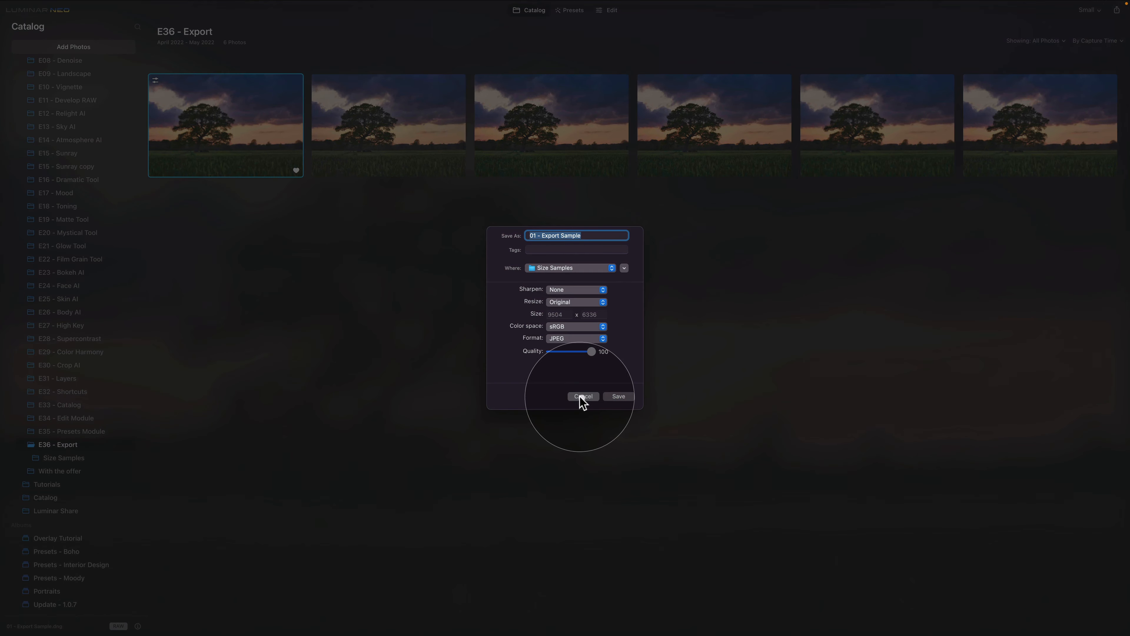
left_click(582, 396)
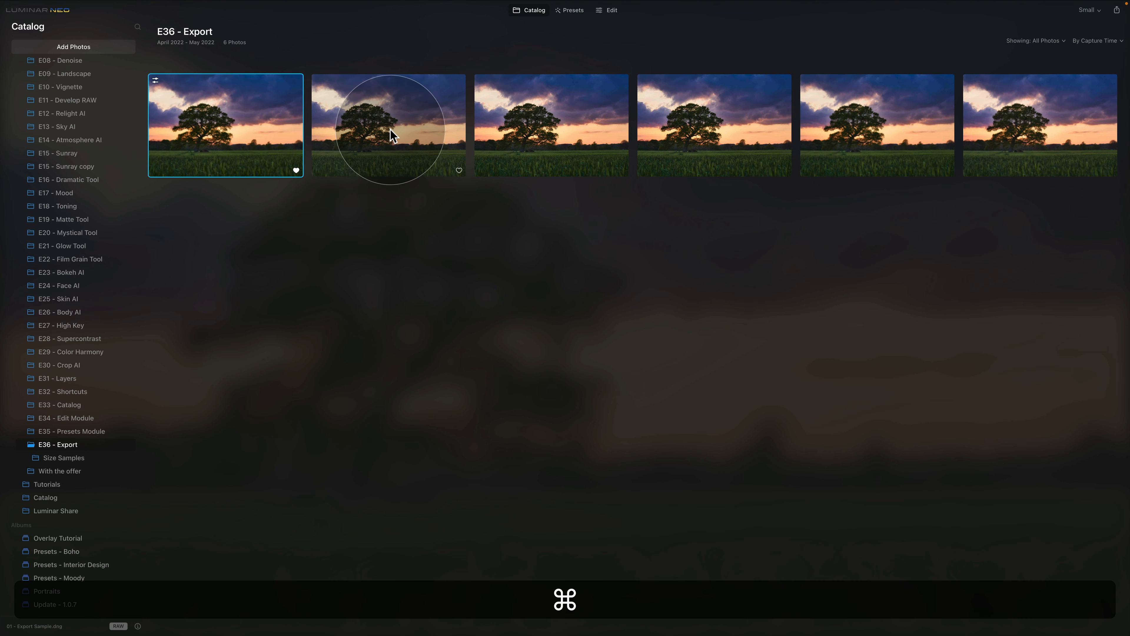
- Select the first four catalog photos, inspect the batch export window and its options, and cancel the export
left_click(383, 142, "super")
left_click(607, 138, "super")
left_click(692, 142, "super")
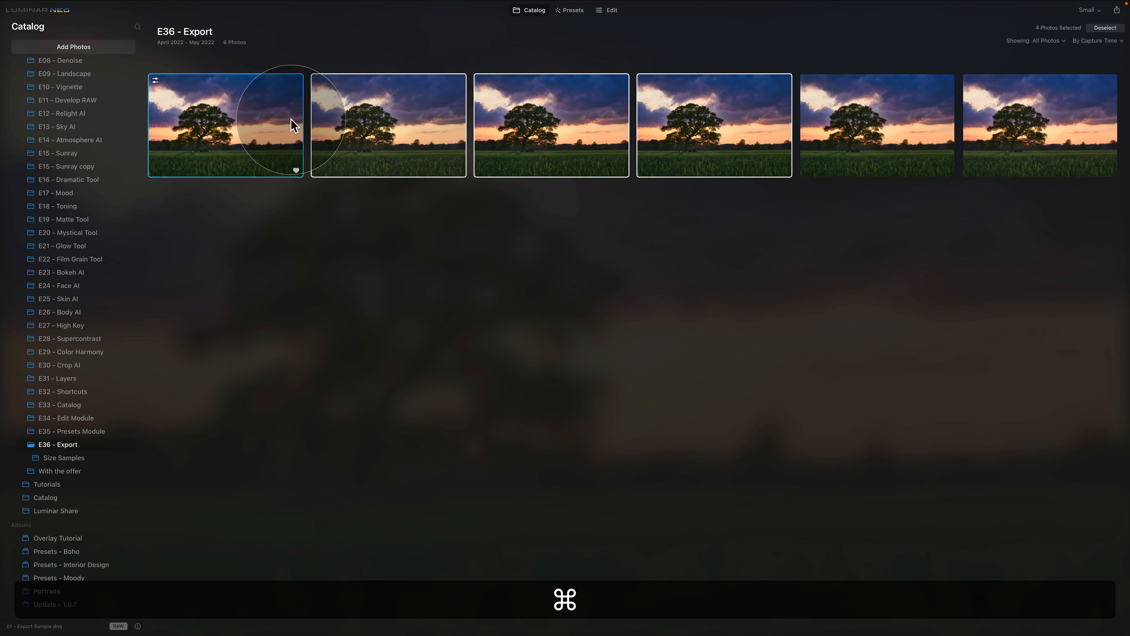
right_click(281, 108)
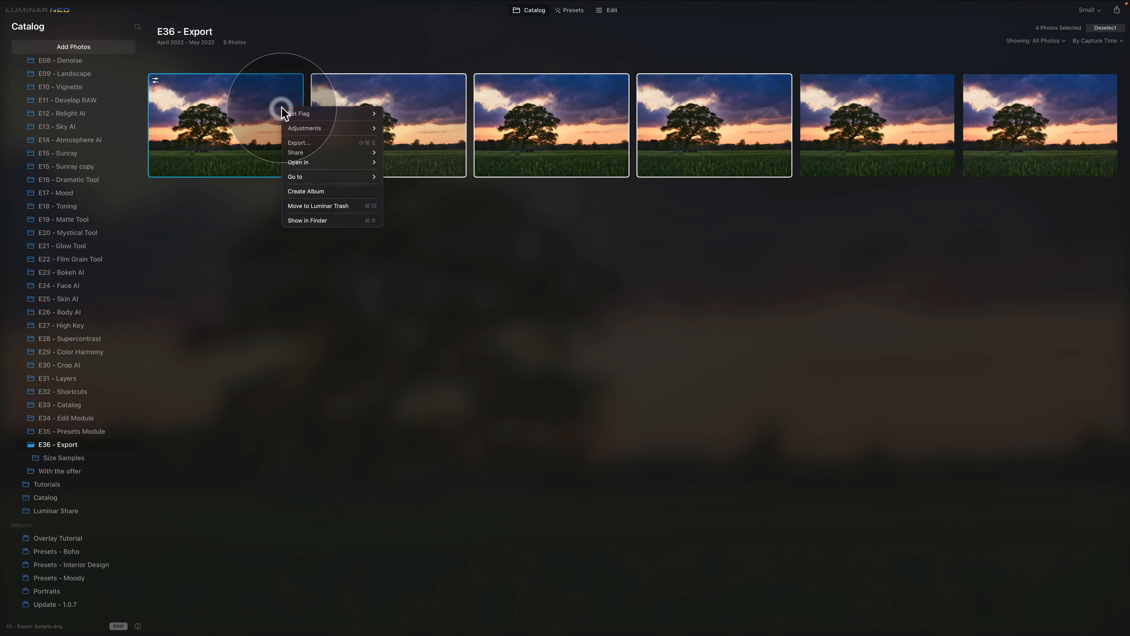
left_click(315, 143)
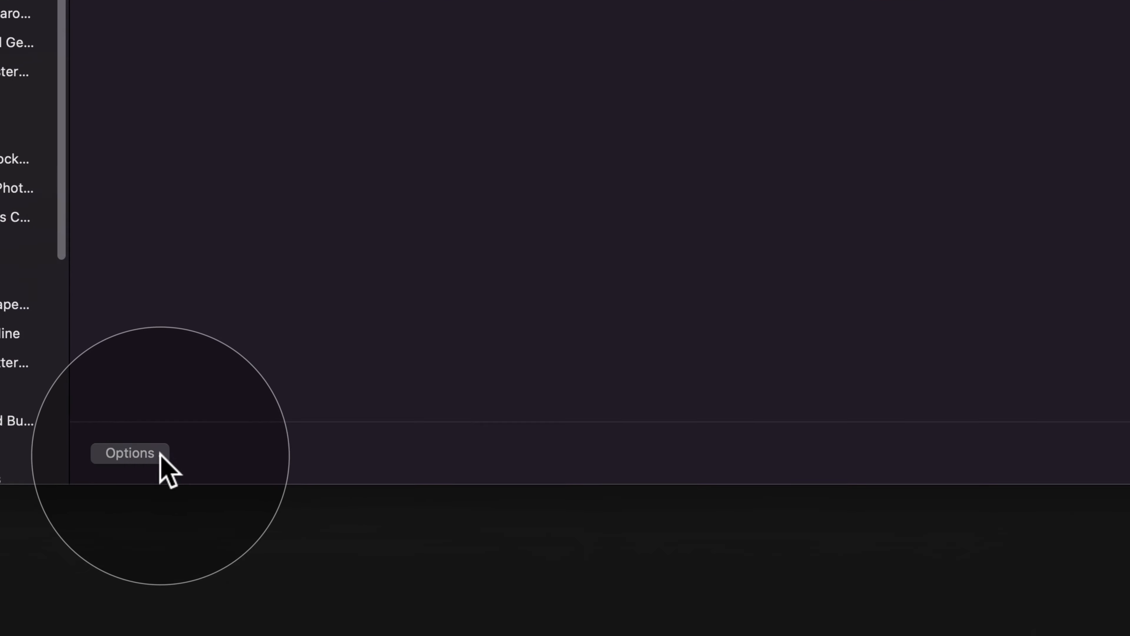
left_click(159, 453)
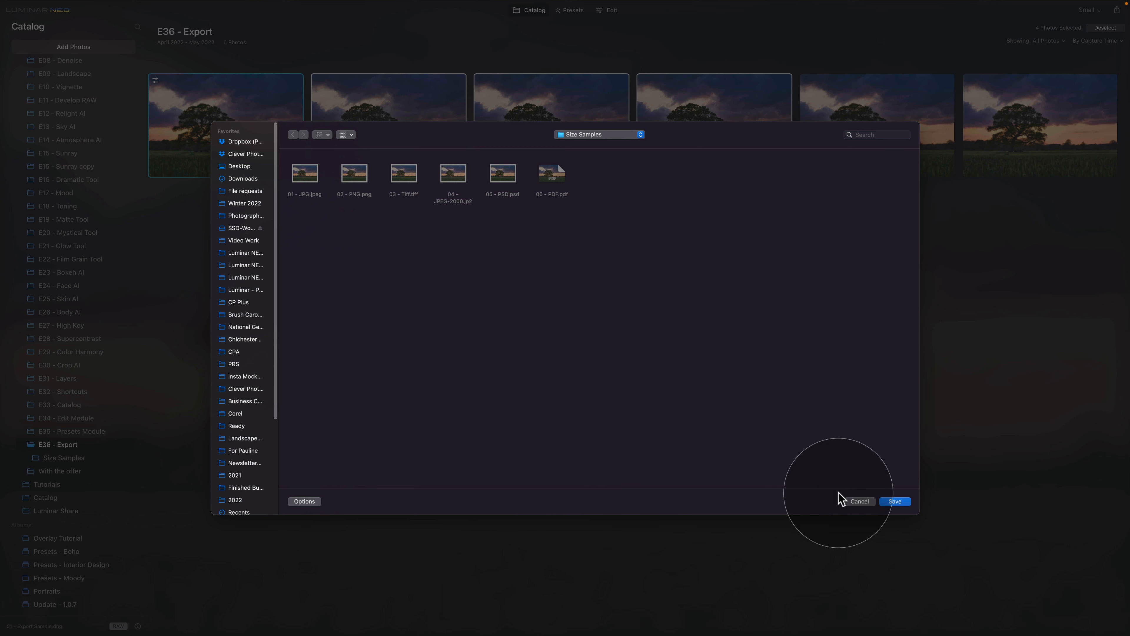
left_click(852, 501)
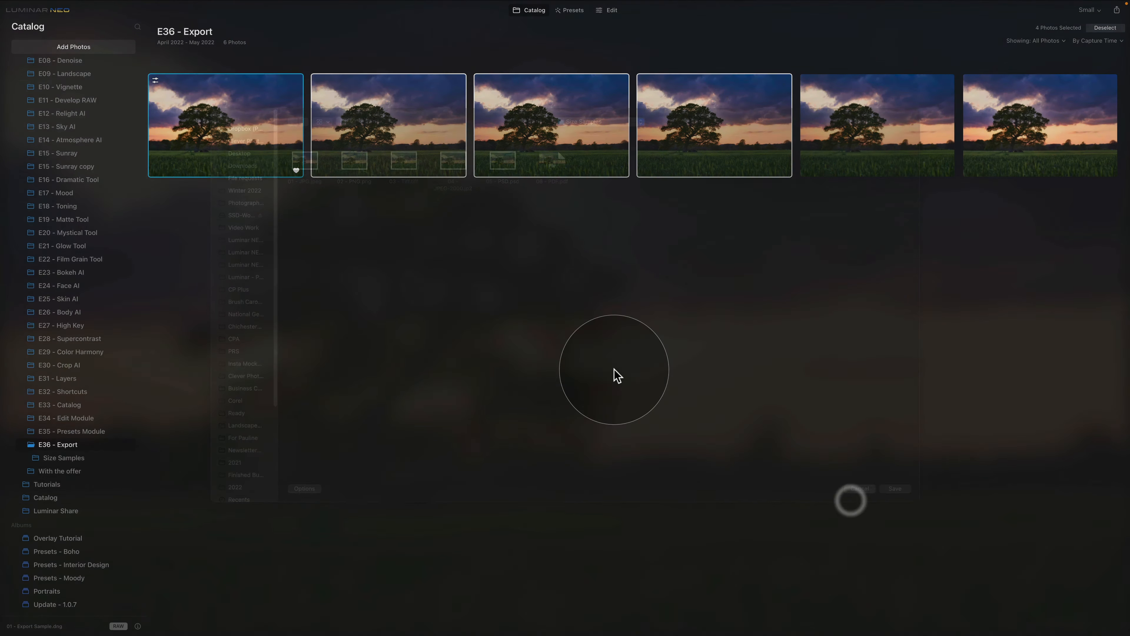
- Select only the first catalog photo, open its export settings and name the exported file Test
left_click(930, 136)
left_click(233, 120)
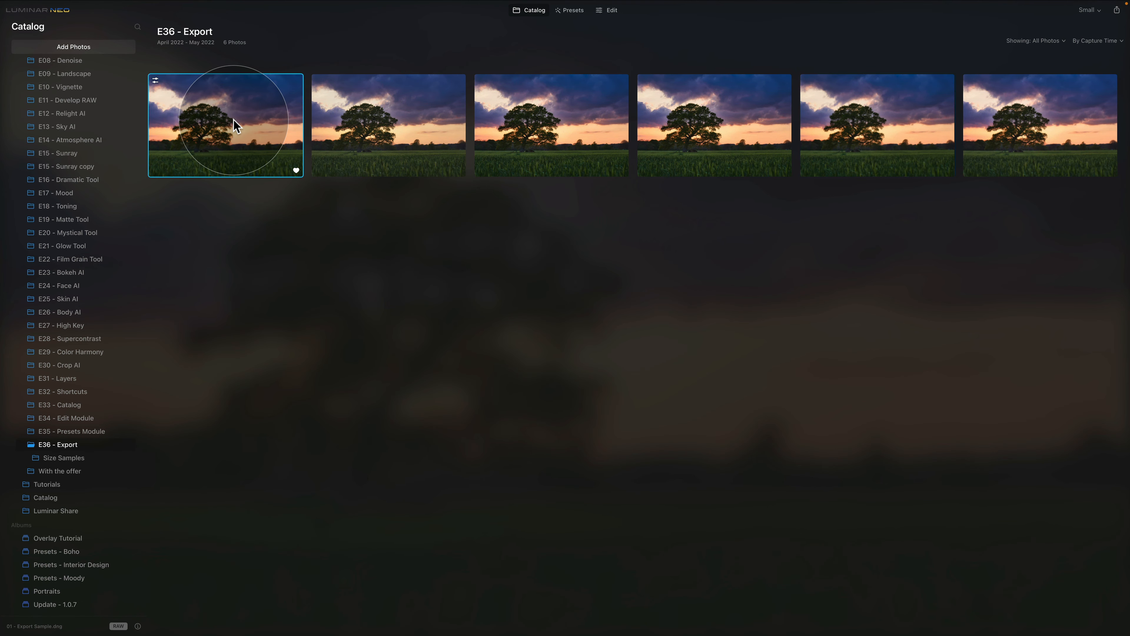
right_click(246, 111)
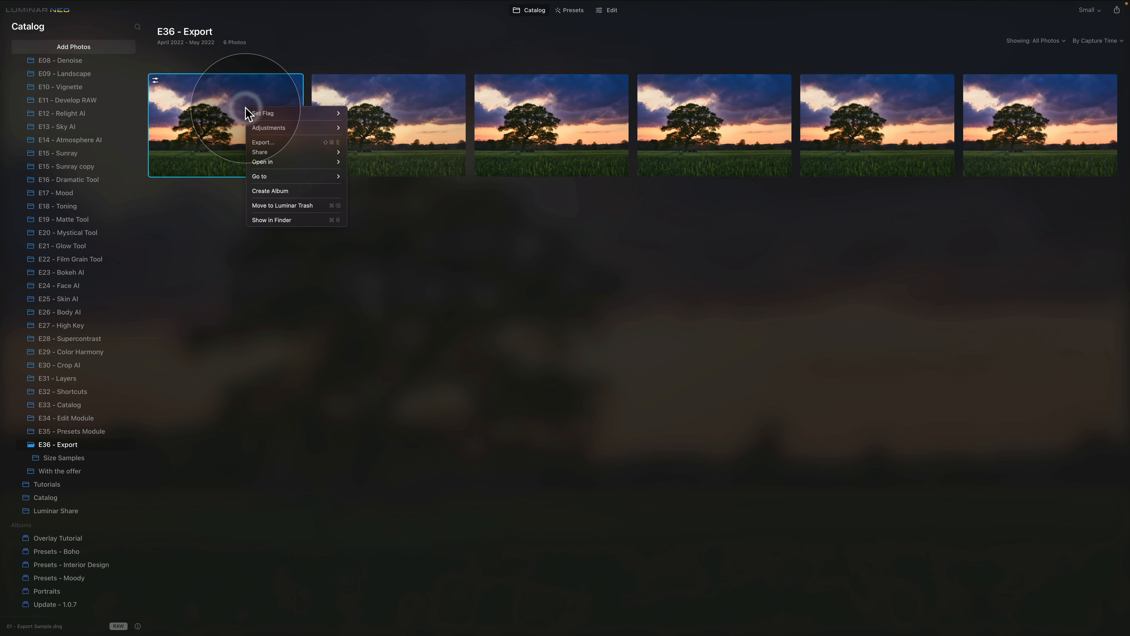
left_click(287, 142)
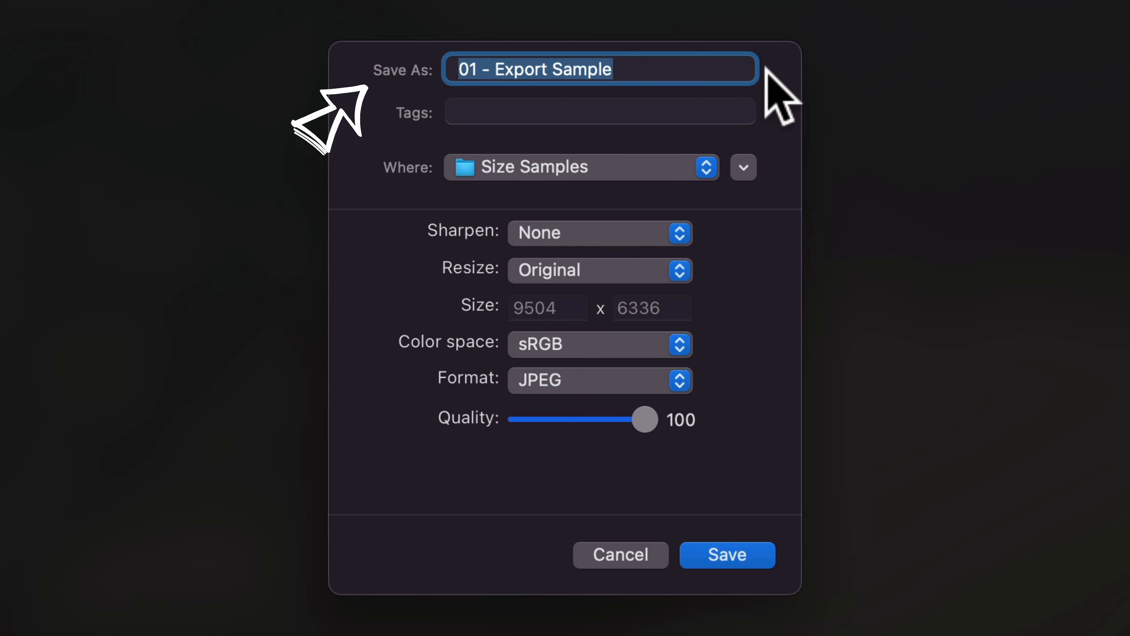
type("Test")
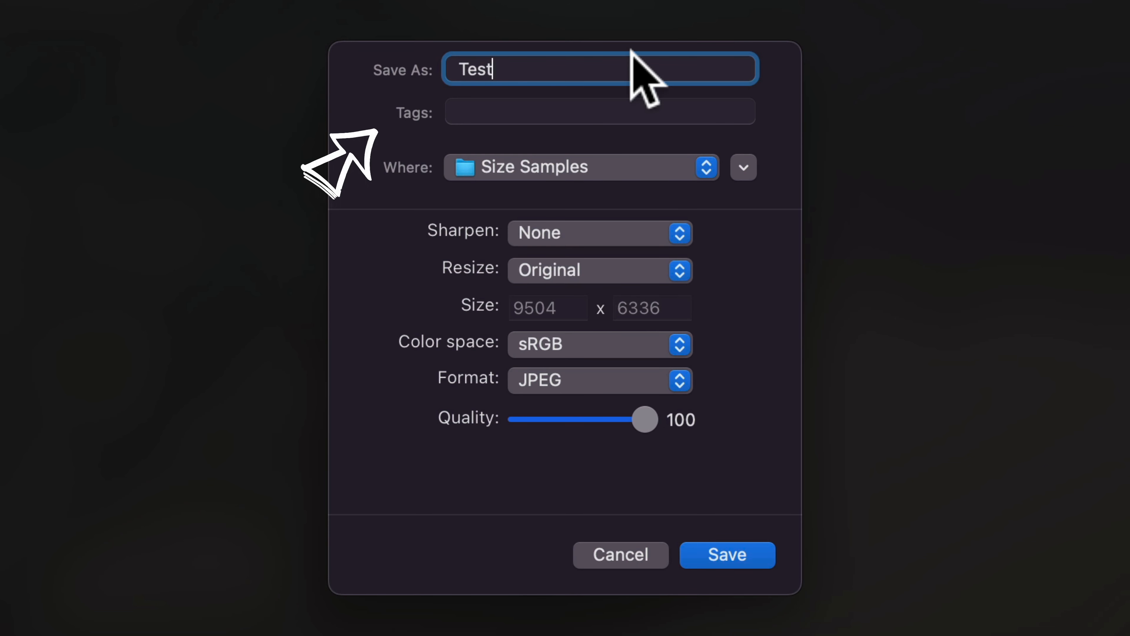
- Look through all available file tags for the export, and close the list without assigning one
left_click(548, 112)
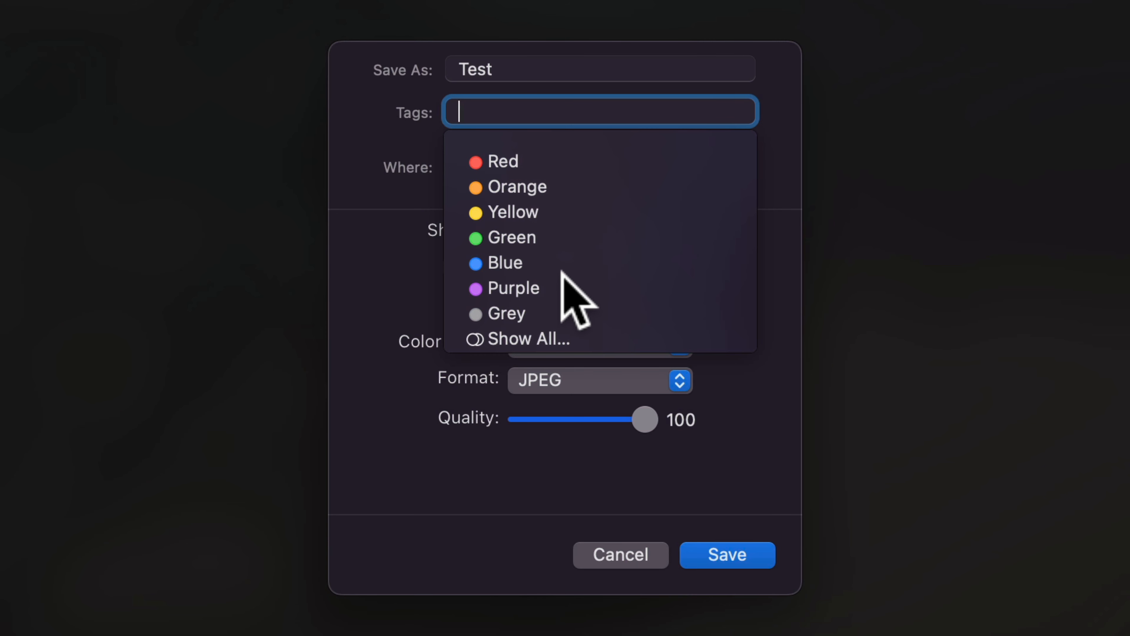
left_click(578, 330)
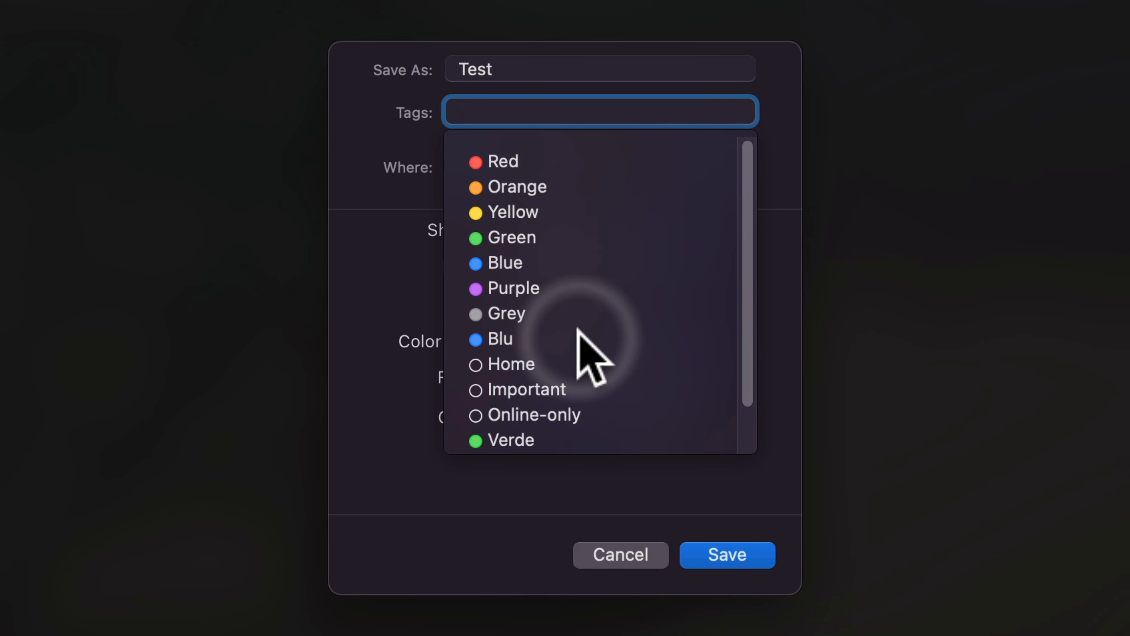
scroll(627, 318, "down", 2)
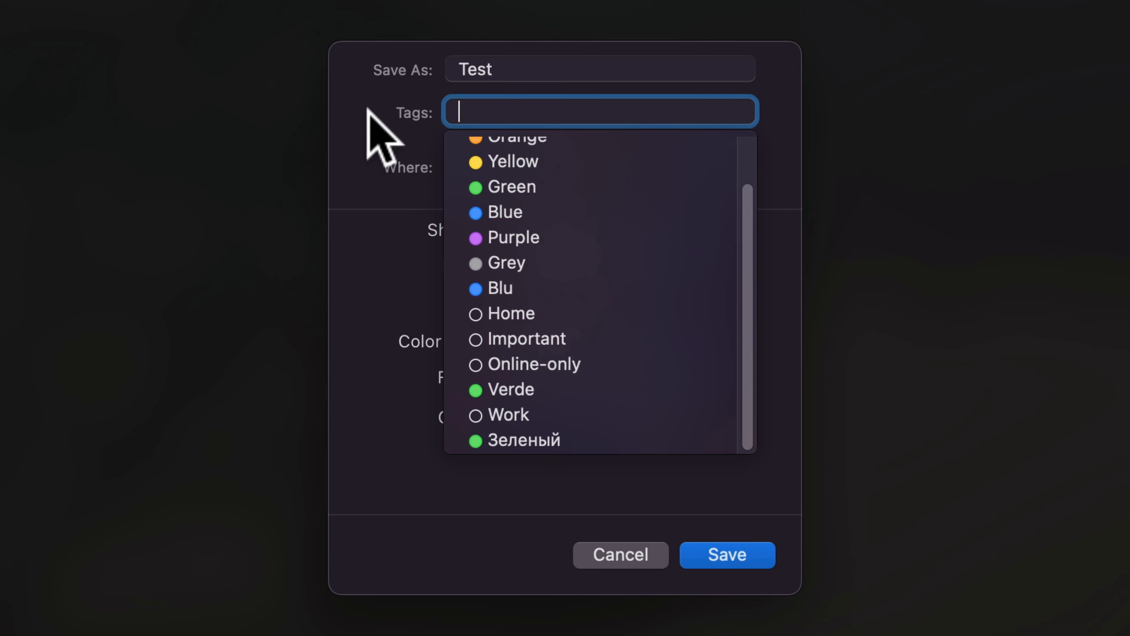
left_click(775, 131)
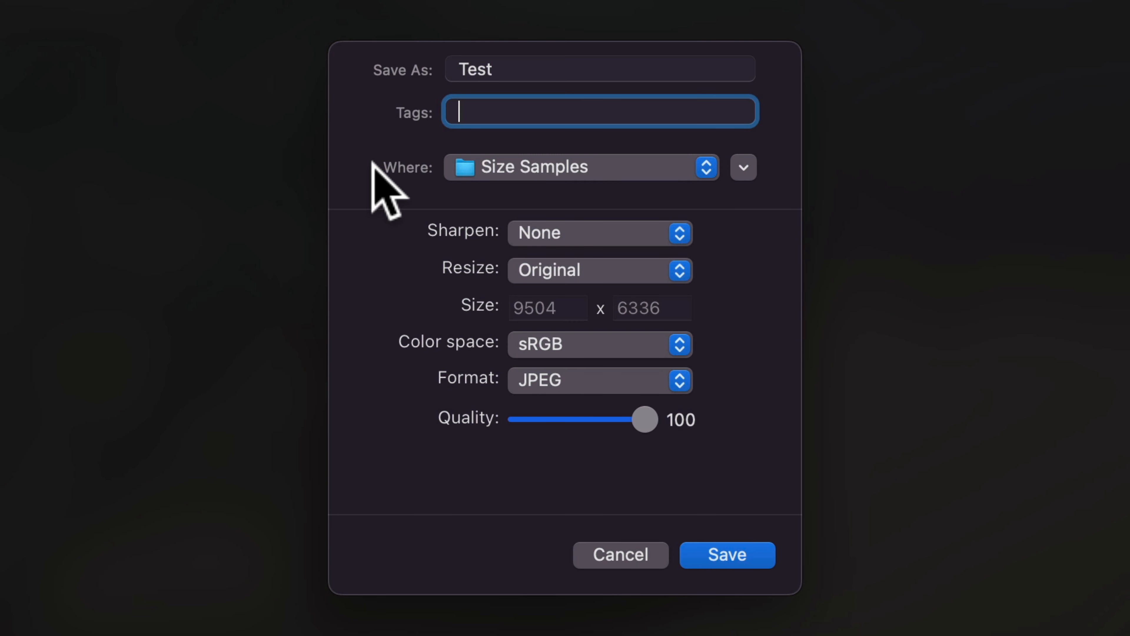
- View the available save locations, expand the export dialog to the full folder browser, and collapse it again
left_click(705, 168)
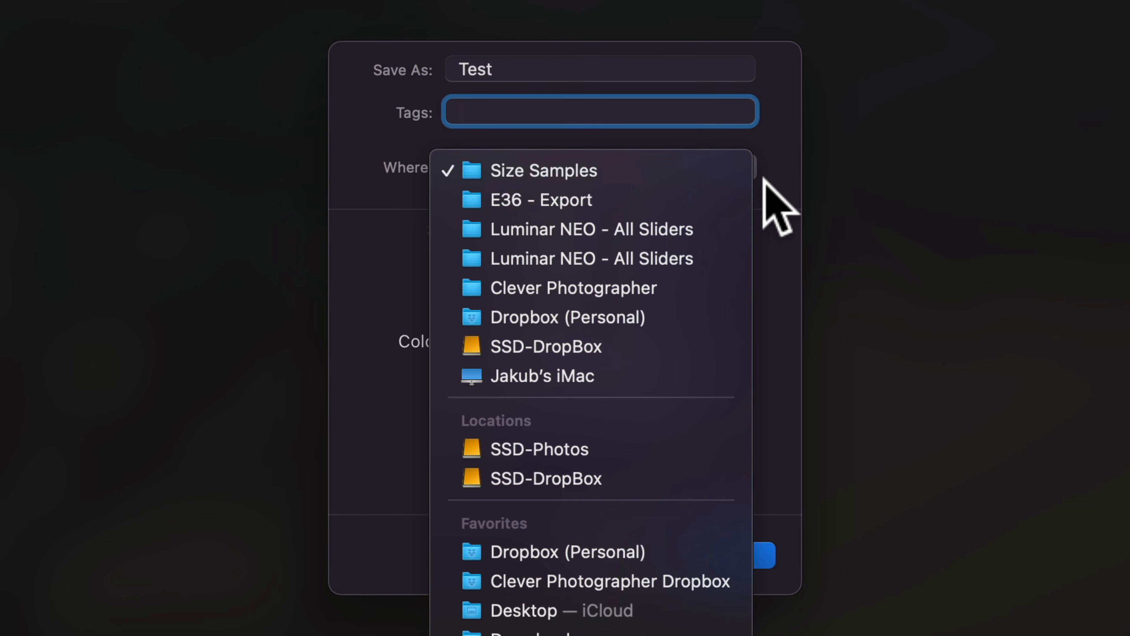
left_click(784, 164)
left_click(744, 168)
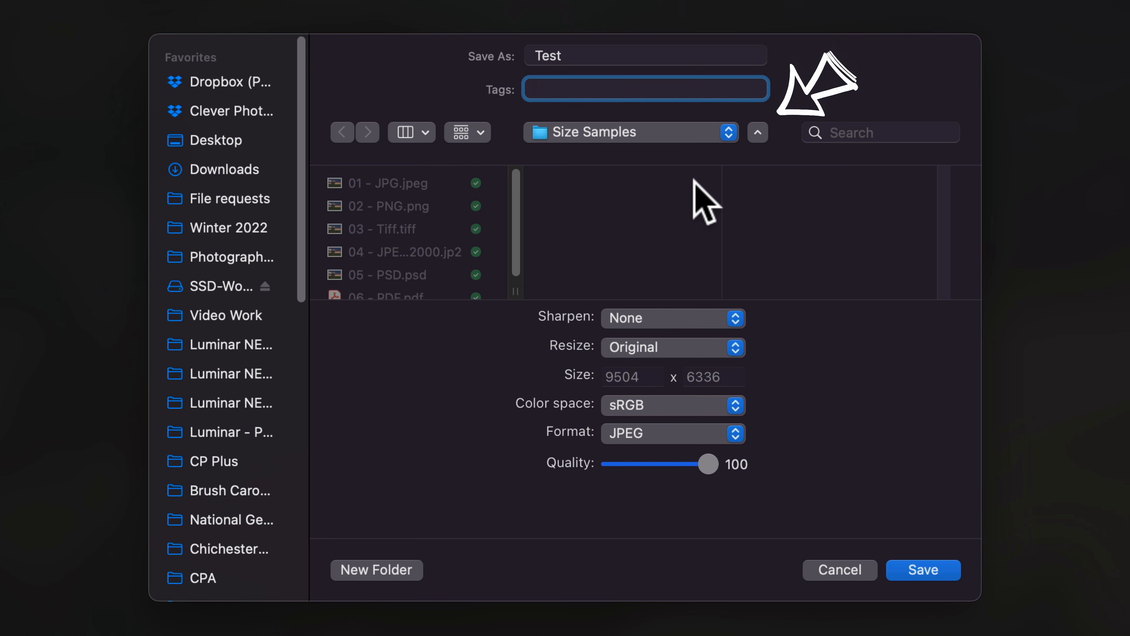
left_click(758, 133)
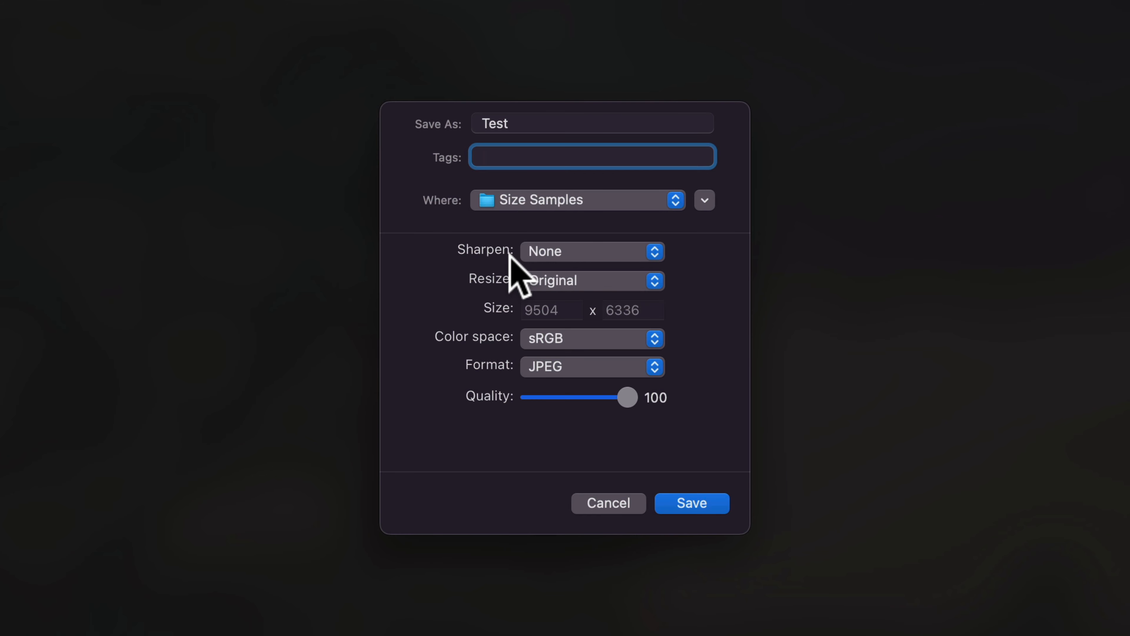
- Open the sharpening choices for the exported photo
left_click(655, 252)
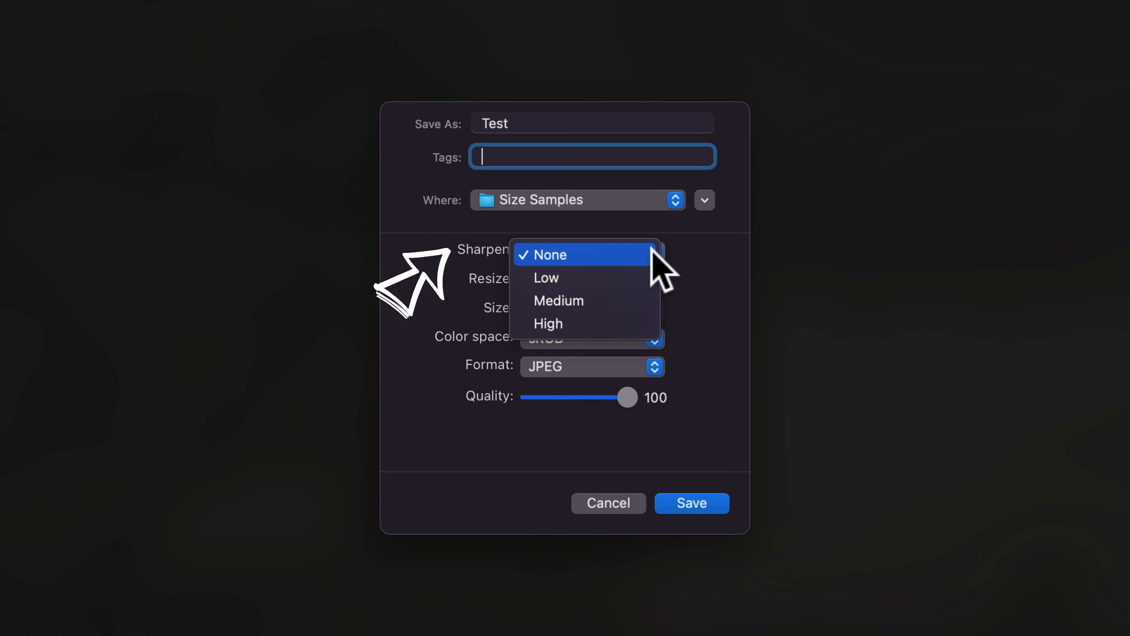